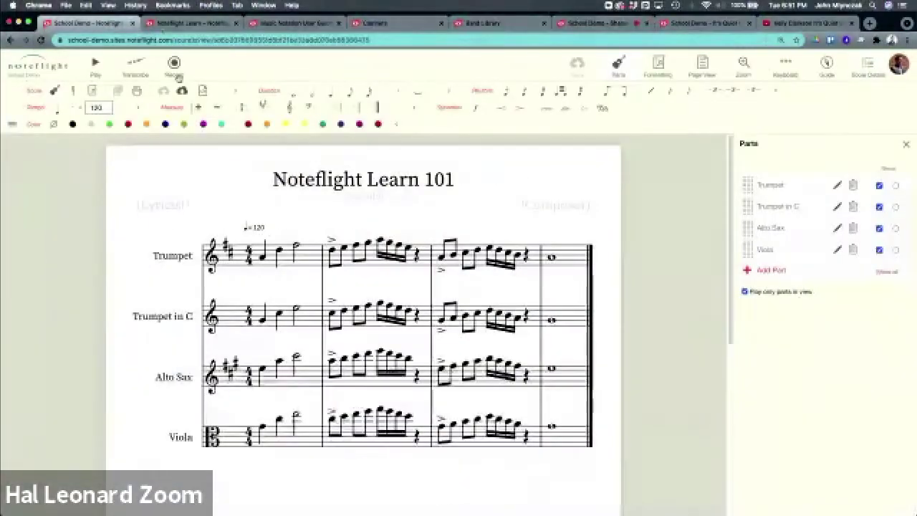
# Step: Glance through the open pages: the Clarinets scores, the Music Notation User Guide and others
pyautogui.click(399, 24)
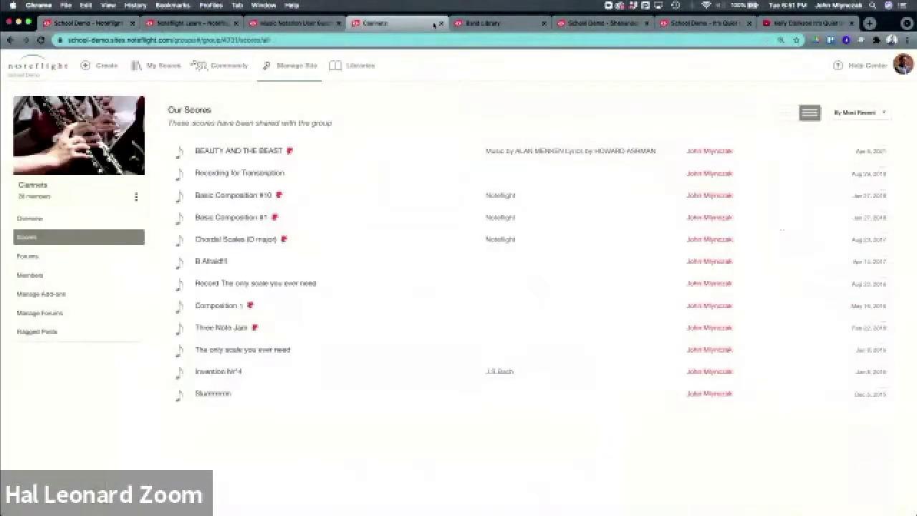
pyautogui.click(293, 23)
pyautogui.click(544, 23)
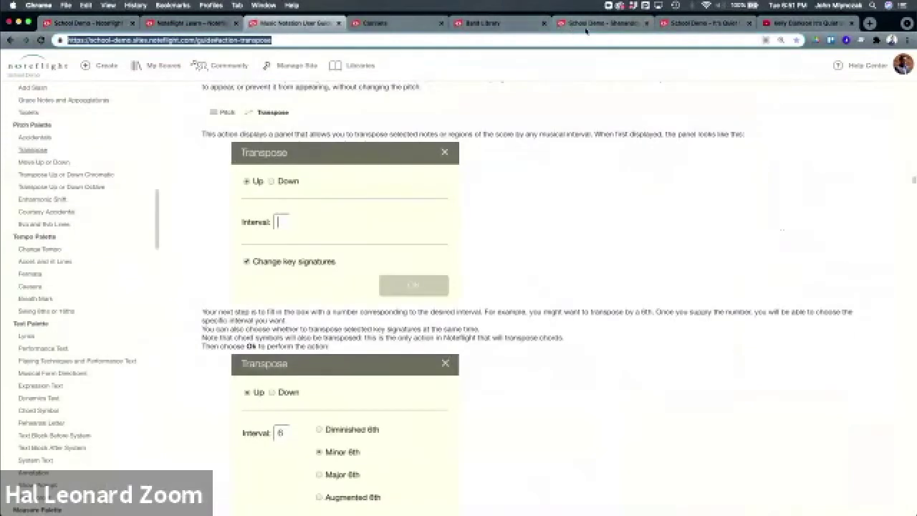
pyautogui.click(501, 22)
# Step: Move the Shenandoah tab next to Noteflight Learn 101 and show its SoundCheck score
pyautogui.moveTo(451, 25); pyautogui.dragTo(193, 24)
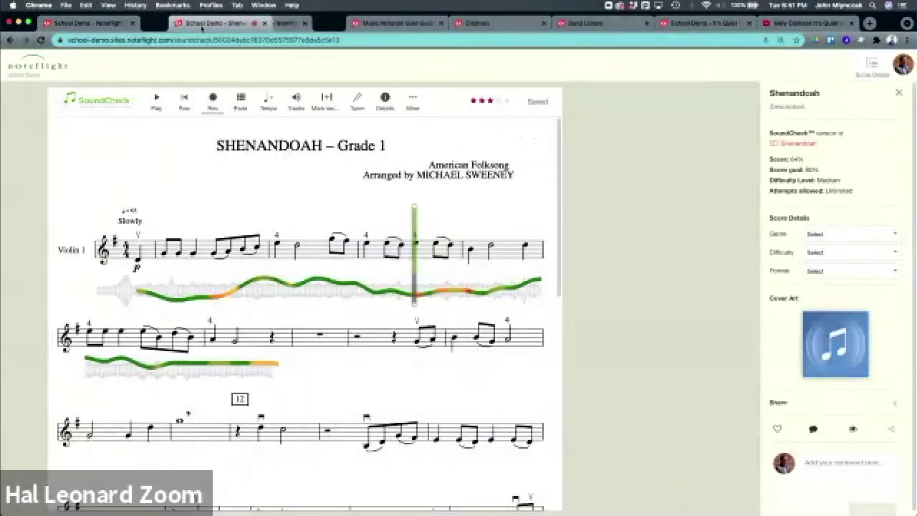
pyautogui.click(108, 23)
pyautogui.click(176, 23)
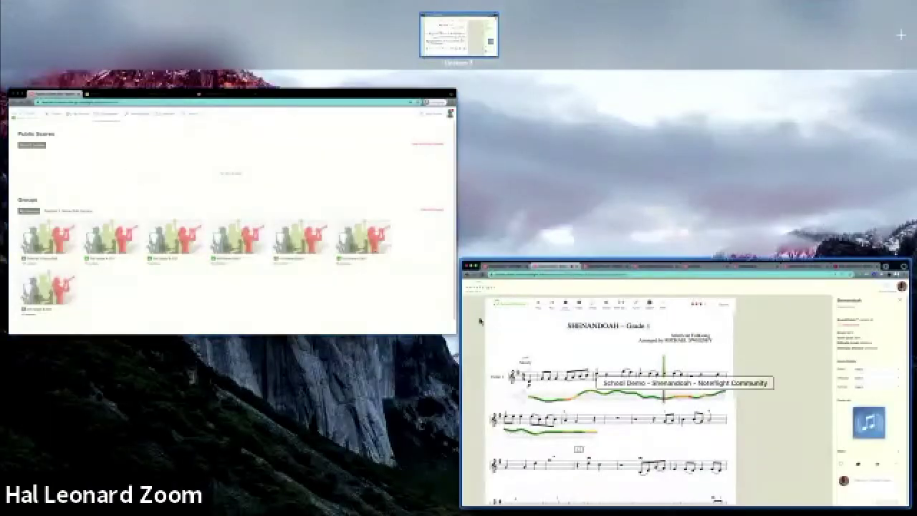
# Step: Restore the browser window and return to the Noteflight Learn 101 score in the first tab
pyautogui.click(480, 321)
pyautogui.click(83, 24)
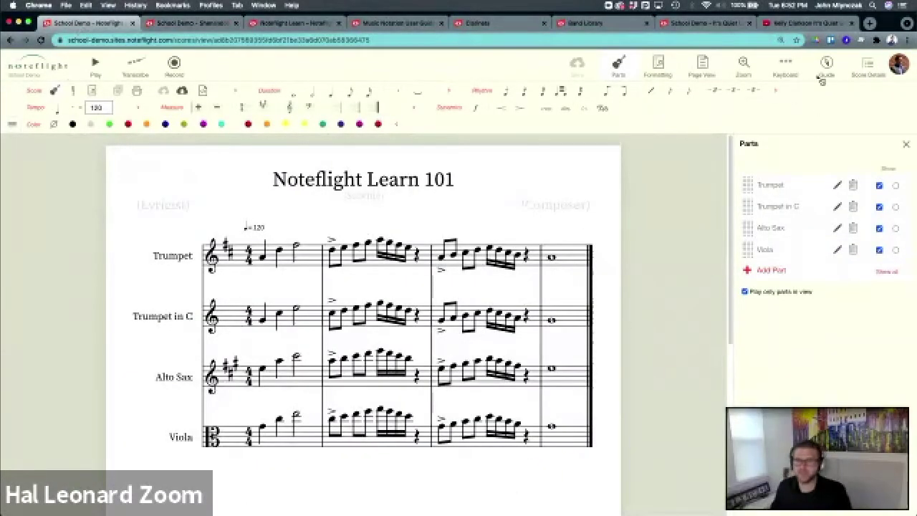
# Step: Open sharing for Noteflight Learn 101 and choose to create an activity template
pyautogui.click(868, 66)
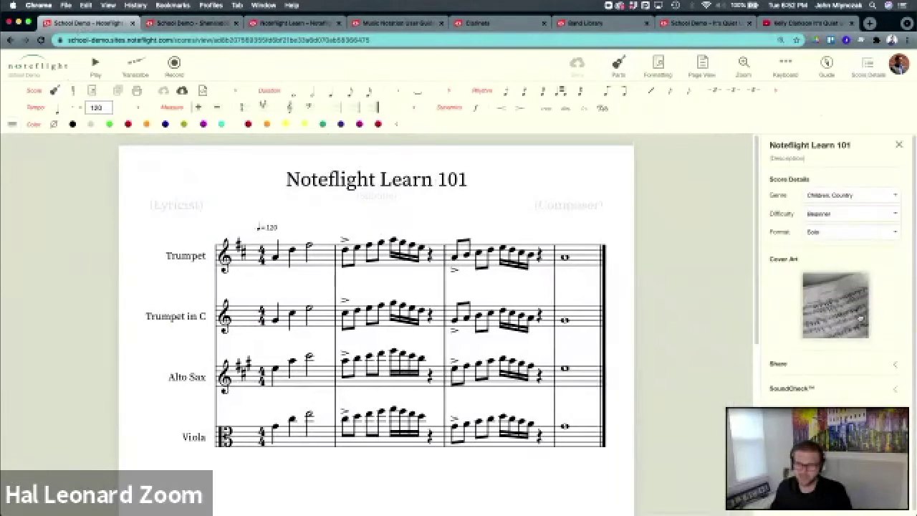
pyautogui.click(833, 366)
pyautogui.click(878, 408)
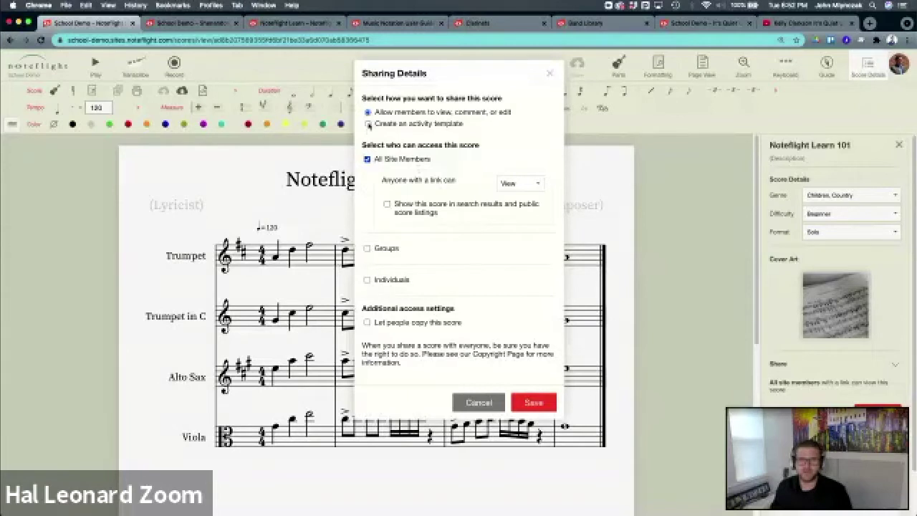
pyautogui.click(368, 124)
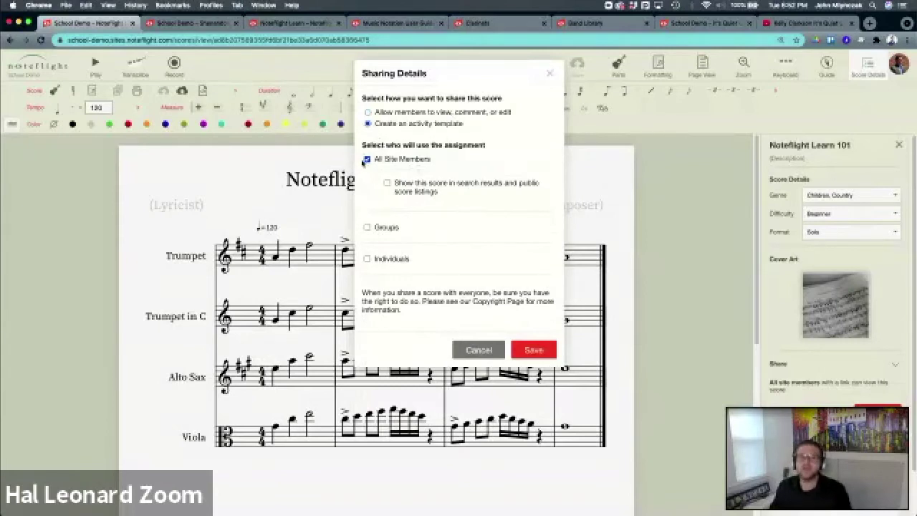
pyautogui.moveTo(486, 145); pyautogui.dragTo(418, 146)
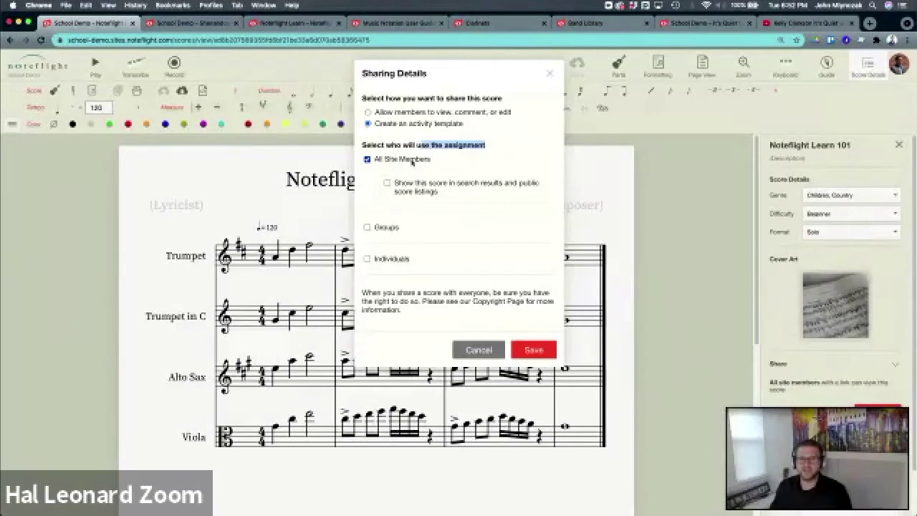
# Step: Leave groups and individuals off, keep All Site Members, and save the assignment
pyautogui.click(366, 228)
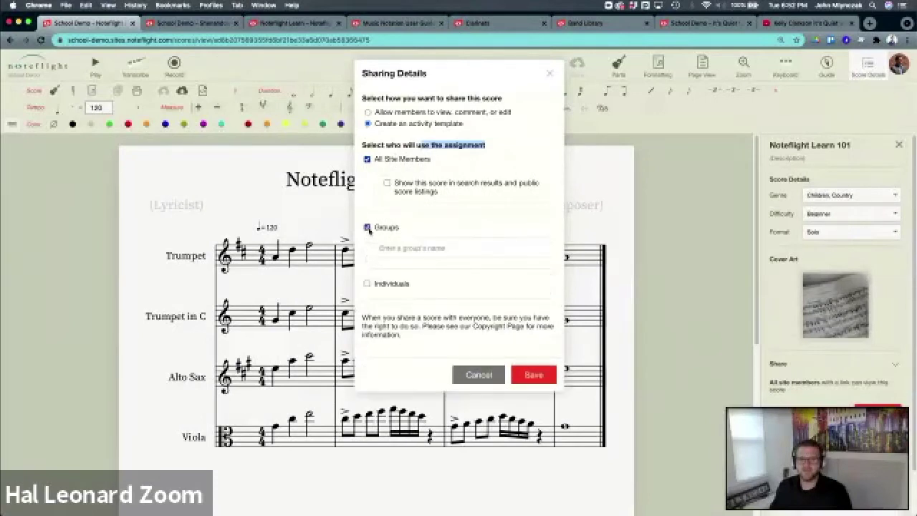
pyautogui.click(367, 227)
pyautogui.click(367, 258)
pyautogui.click(367, 259)
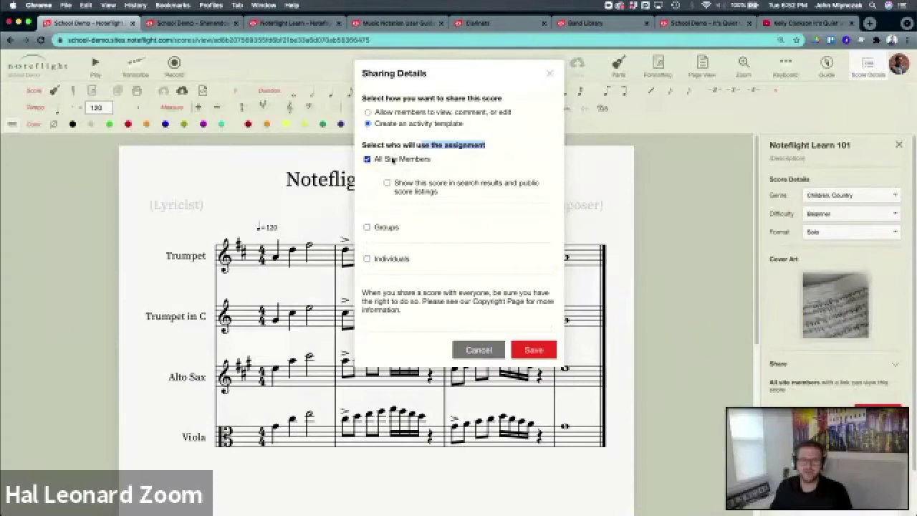
pyautogui.click(541, 356)
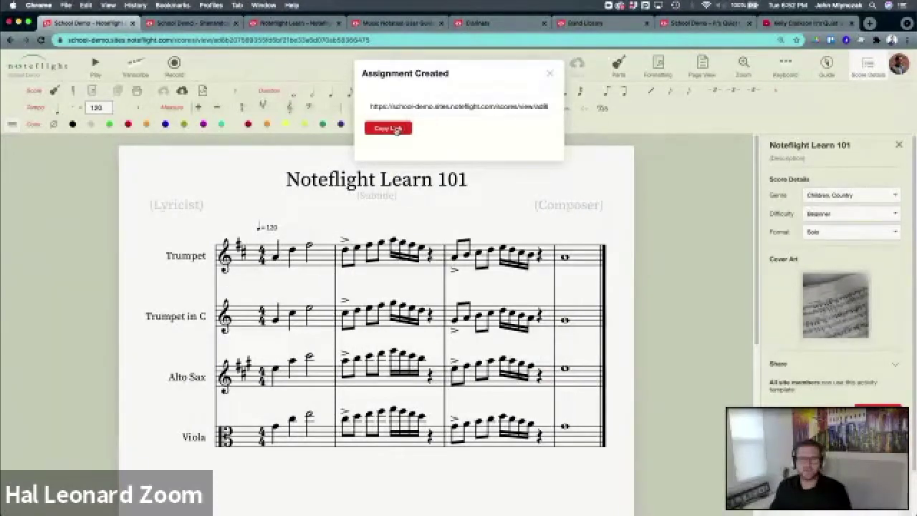
pyautogui.click(548, 74)
# Step: Switch to the School Demo site and open Record Me Please from My Scores
pyautogui.click(45, 76)
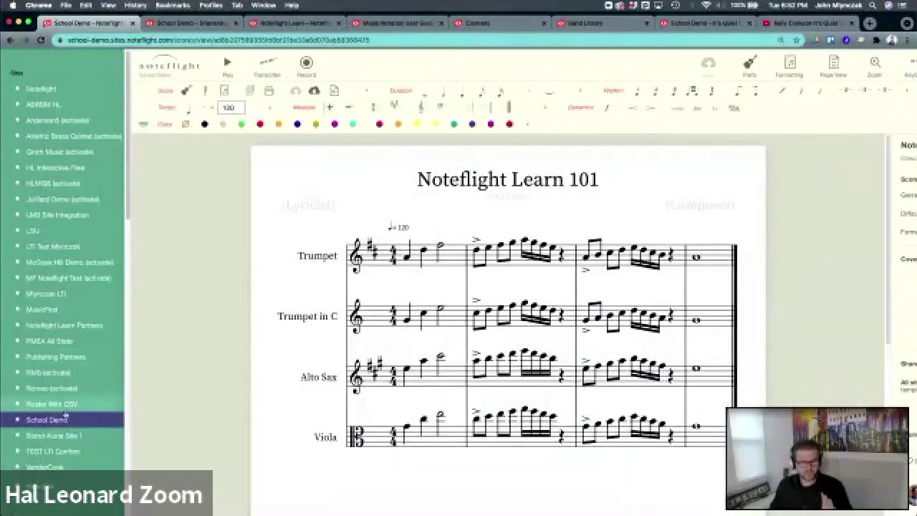
pyautogui.click(63, 418)
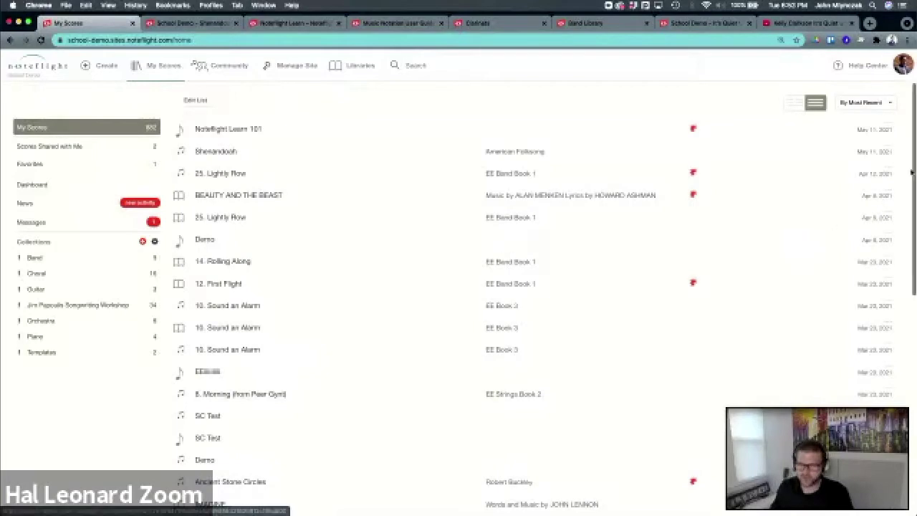
pyautogui.moveTo(911, 171); pyautogui.dragTo(911, 404)
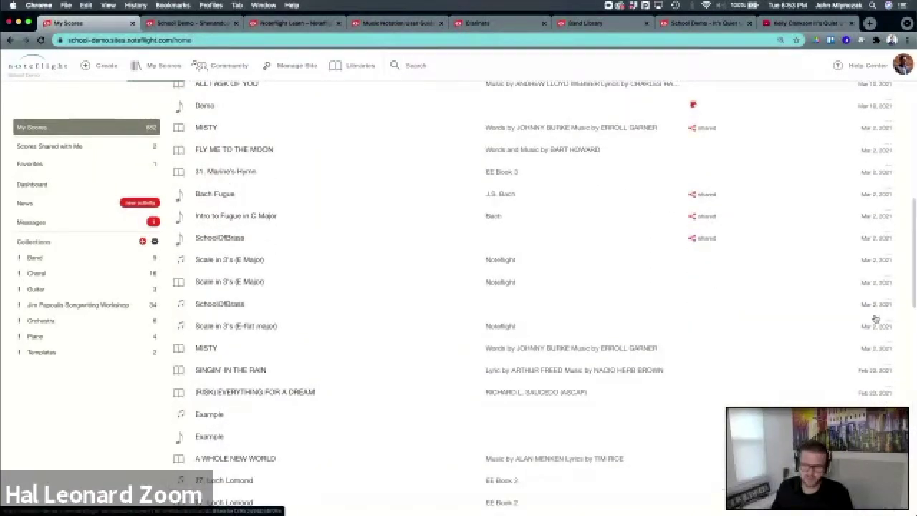
pyautogui.scroll(-12, 236, 320)
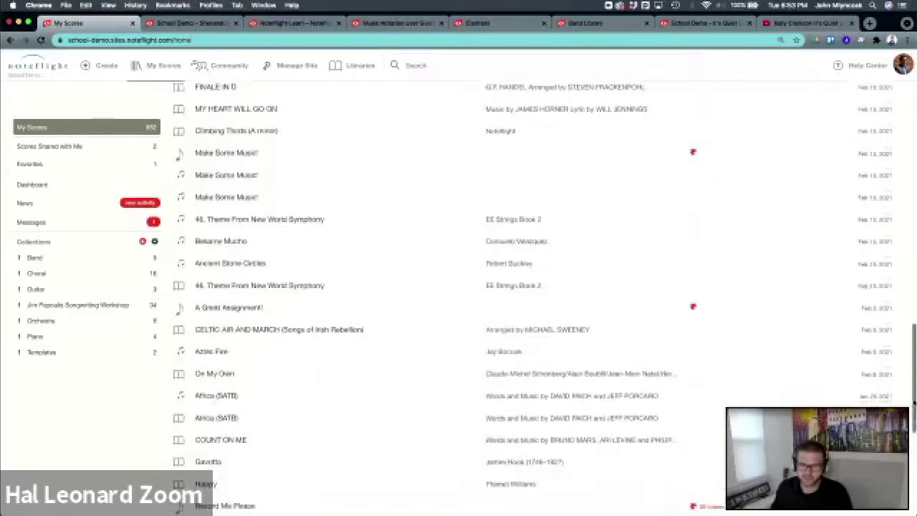
pyautogui.click(220, 237)
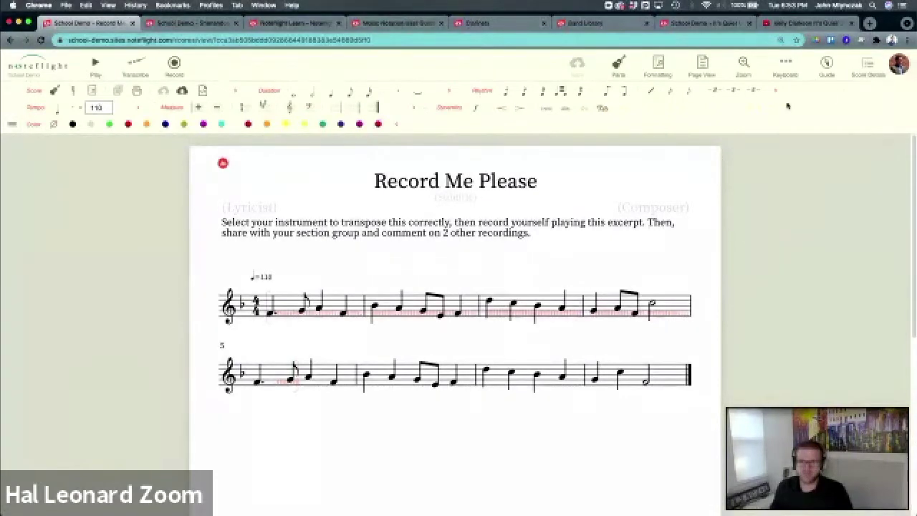
# Step: Open one student's copy of Record Me Please from the template copies list
pyautogui.click(865, 71)
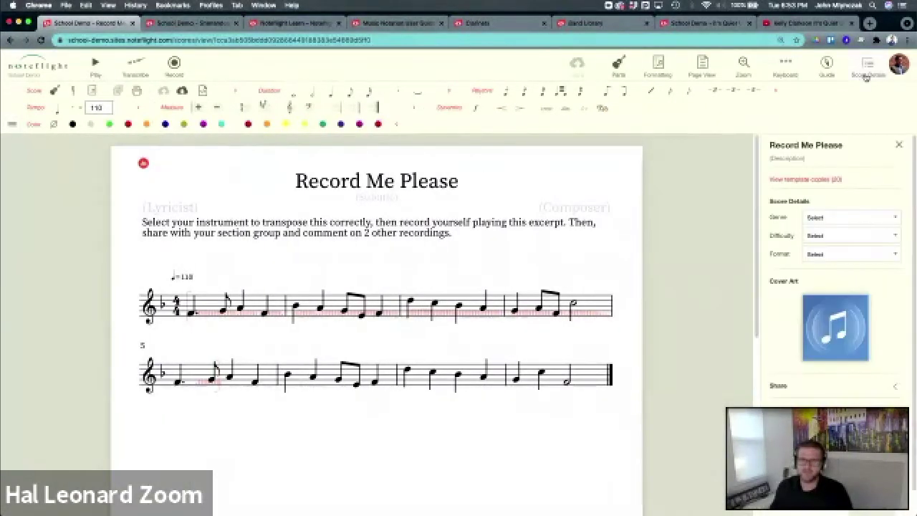
pyautogui.click(806, 180)
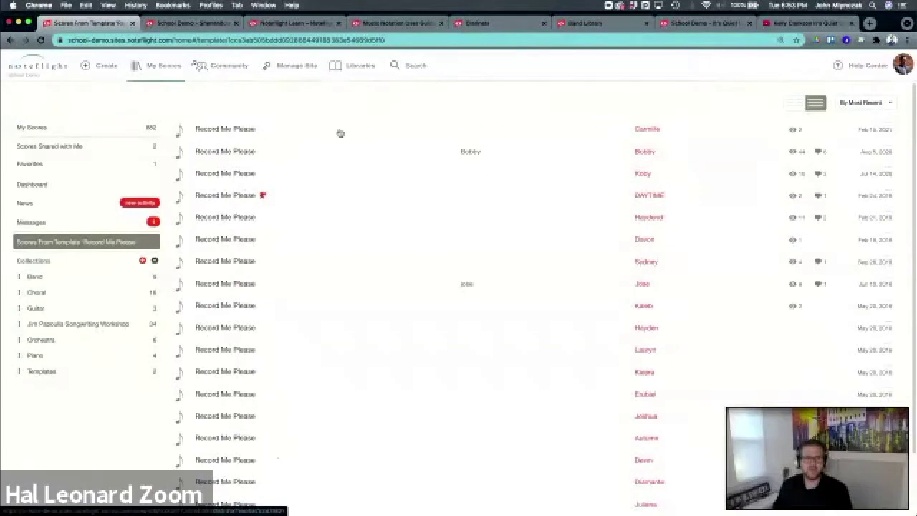
pyautogui.click(256, 152)
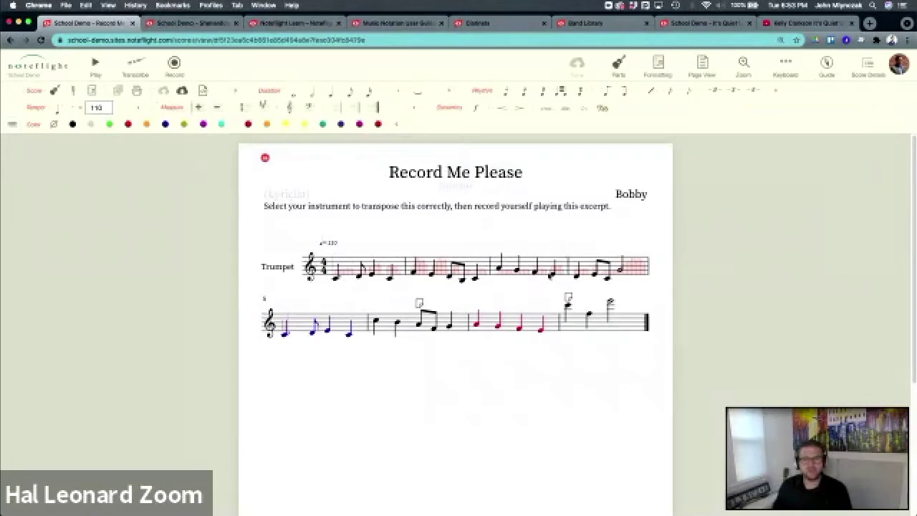
# Step: Return to the Shenandoah SoundCheck score and bring up its parts list
pyautogui.click(217, 24)
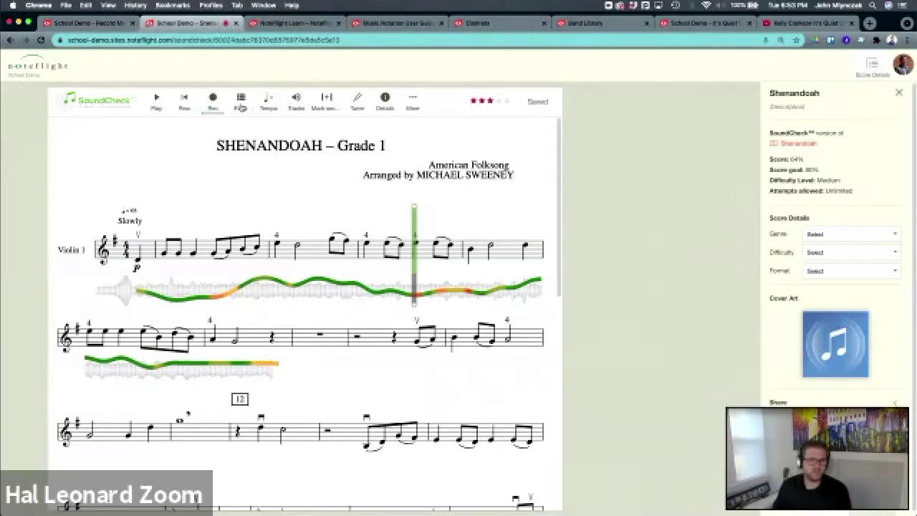
pyautogui.click(241, 104)
# Step: Show all Shenandoah parts, then start an activity template assigned to All Site Members
pyautogui.click(235, 200)
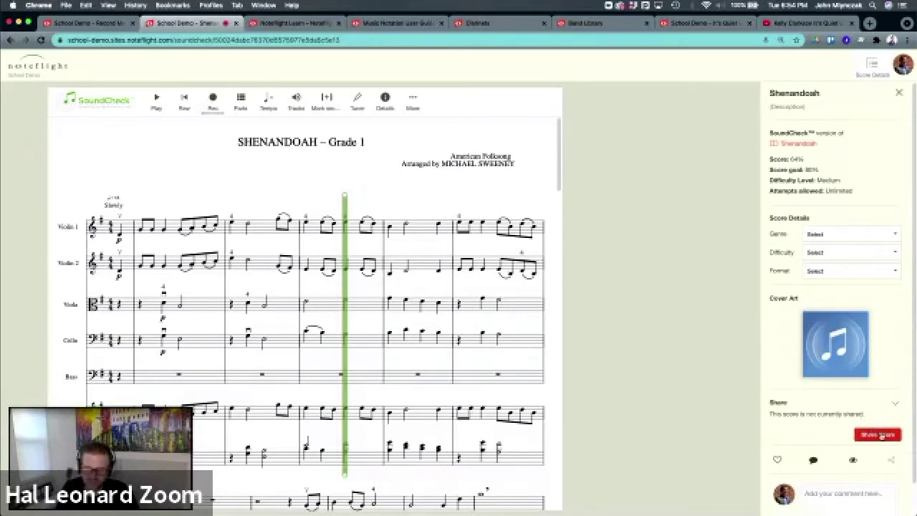
pyautogui.click(880, 435)
pyautogui.click(368, 124)
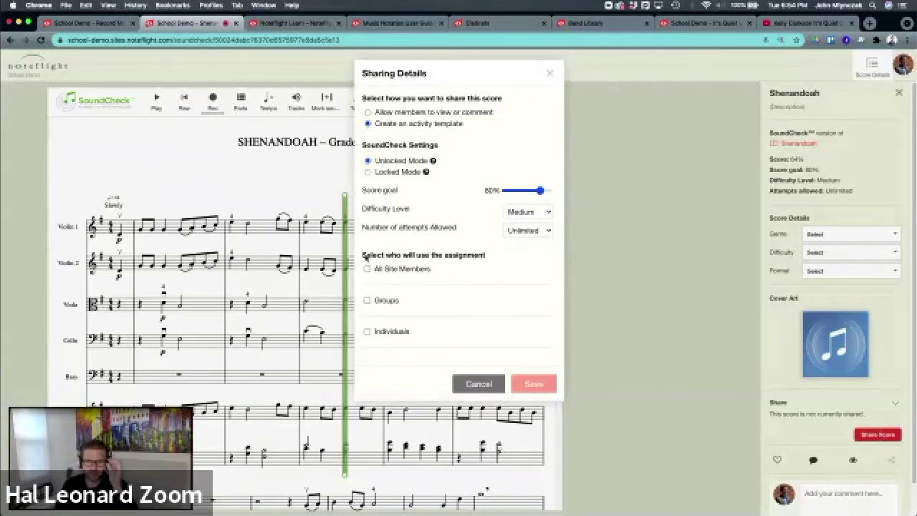
pyautogui.moveTo(366, 256); pyautogui.dragTo(494, 258)
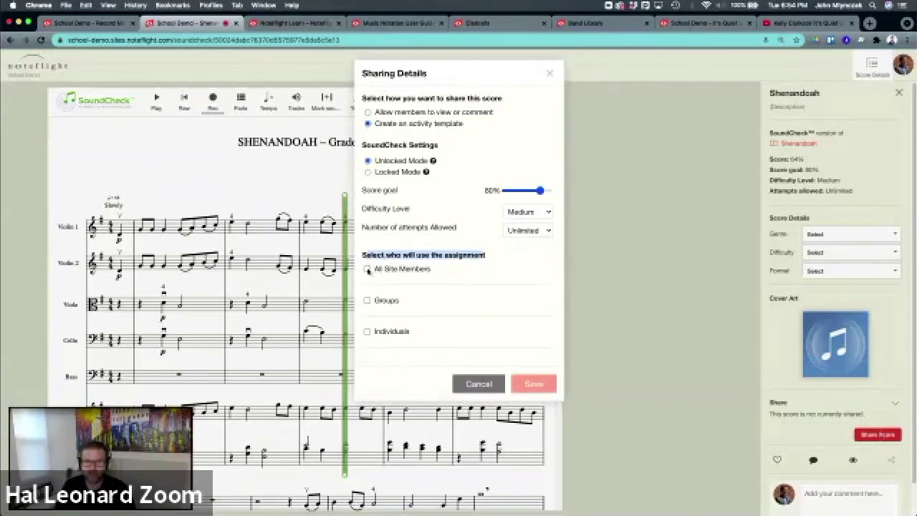
pyautogui.click(367, 269)
pyautogui.click(368, 269)
pyautogui.click(367, 302)
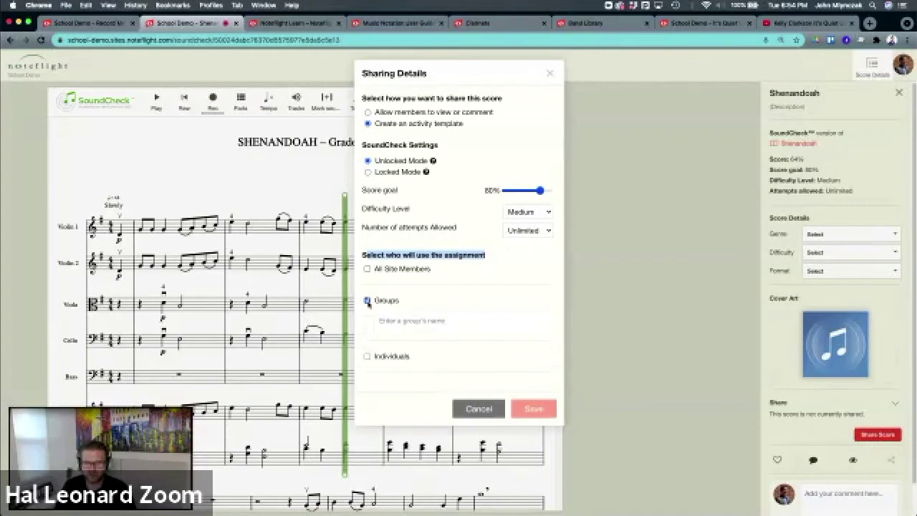
pyautogui.click(367, 301)
pyautogui.click(368, 270)
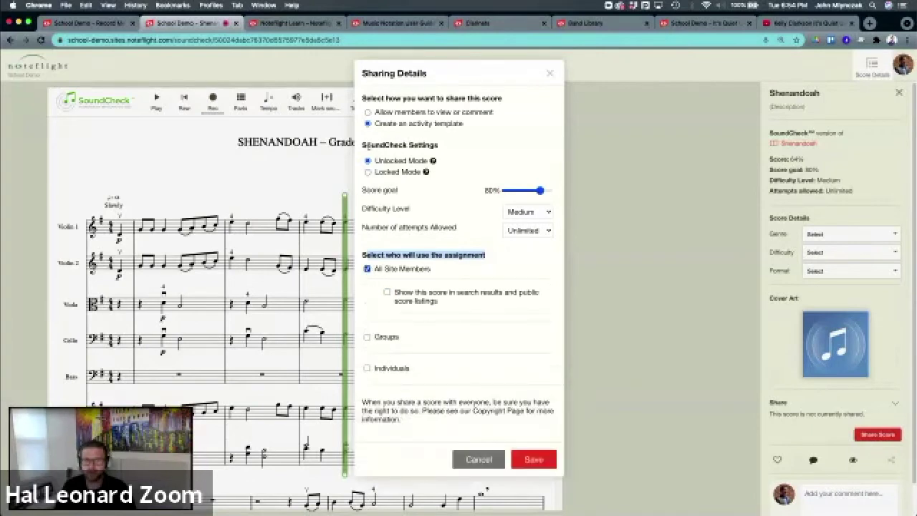
# Step: Review the SoundCheck settings, leaving difficulty at Medium and attempts at Unlimited
pyautogui.moveTo(363, 145); pyautogui.dragTo(425, 146)
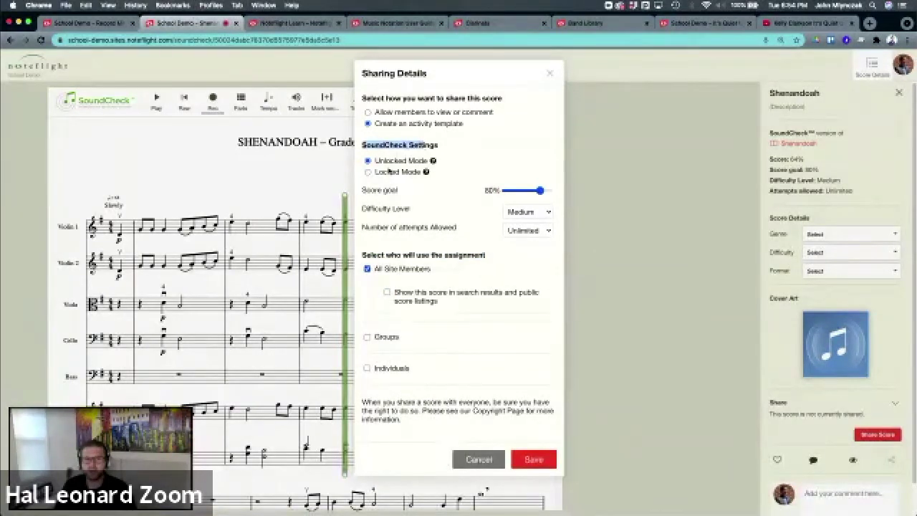
pyautogui.moveTo(539, 190)
pyautogui.mouseDown()
pyautogui.moveTo(510, 190)
pyautogui.moveTo(550, 191)
pyautogui.moveTo(539, 192)
pyautogui.mouseUp()
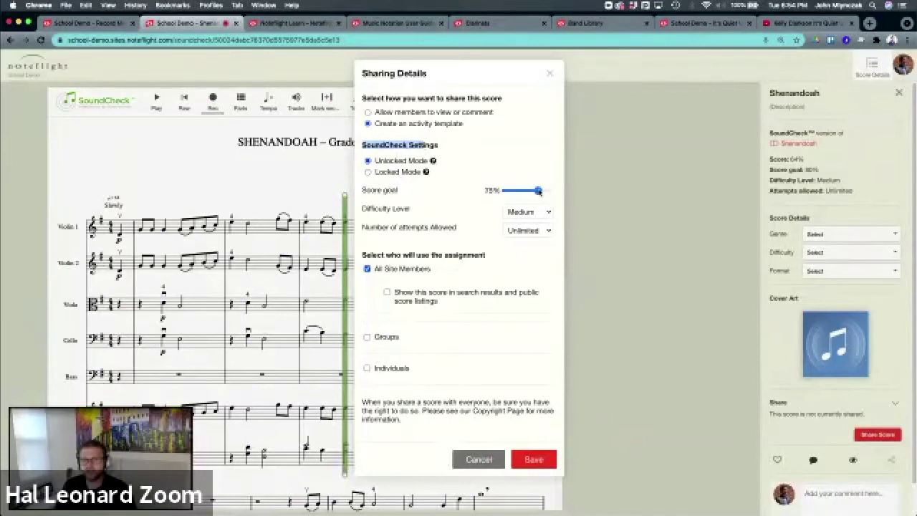
pyautogui.click(532, 212)
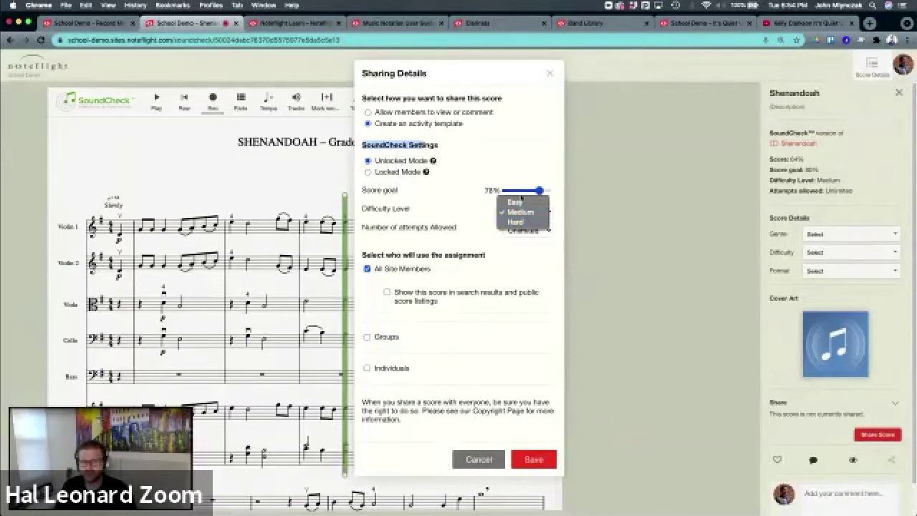
pyautogui.click(520, 212)
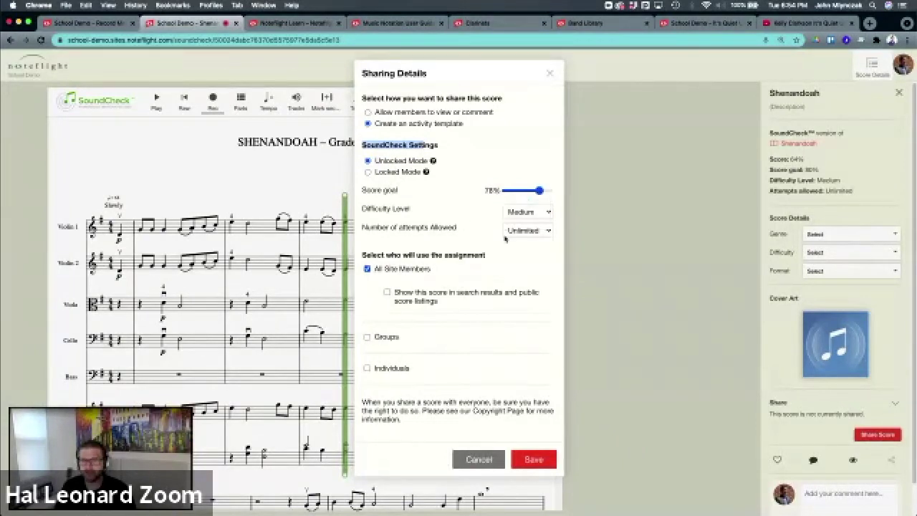
pyautogui.click(523, 230)
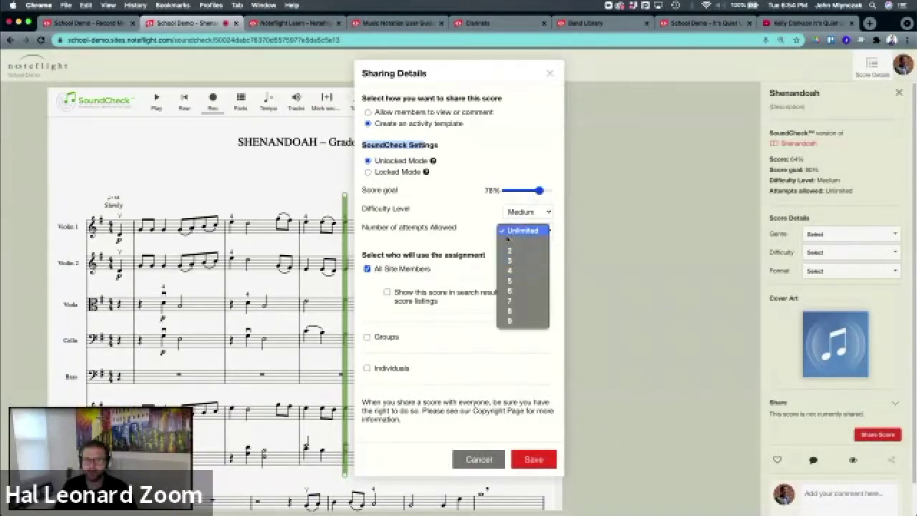
pyautogui.click(506, 228)
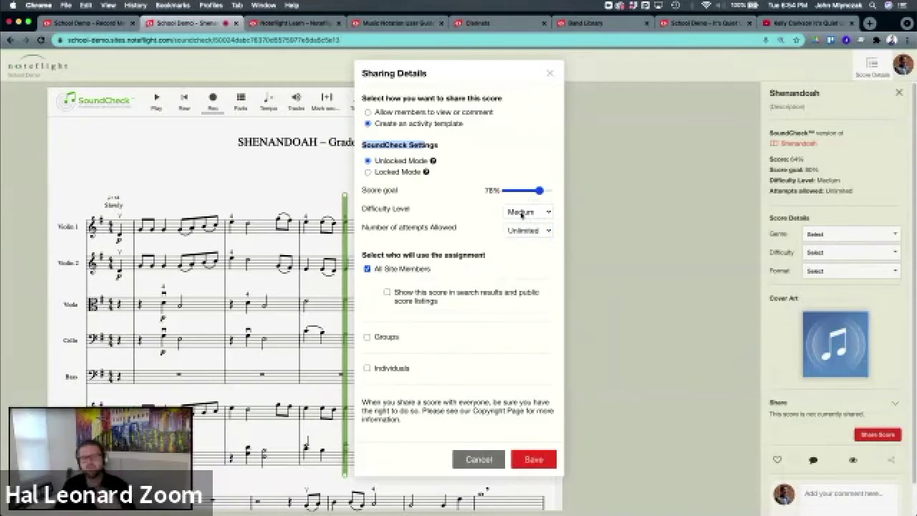
# Step: Set difficulty Hard, 3 attempts and an 85% score goal, then close without saving
pyautogui.click(521, 215)
pyautogui.click(514, 221)
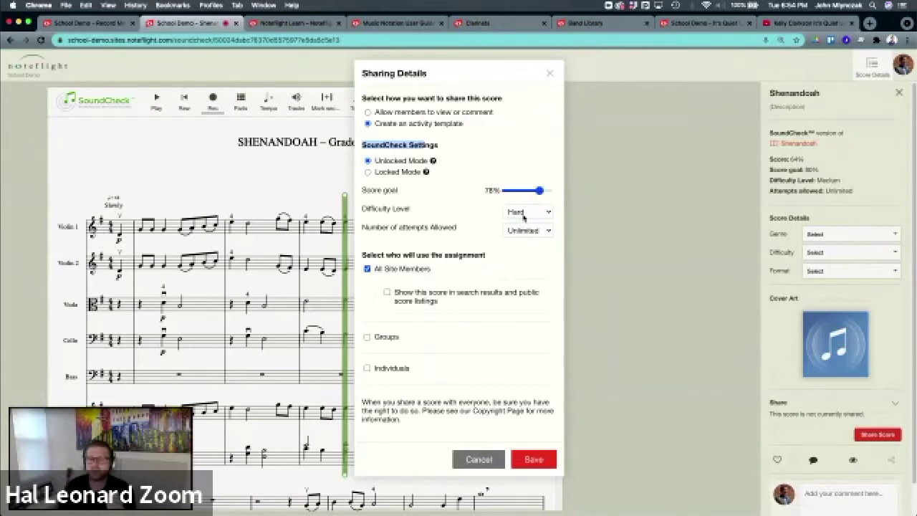
pyautogui.click(525, 230)
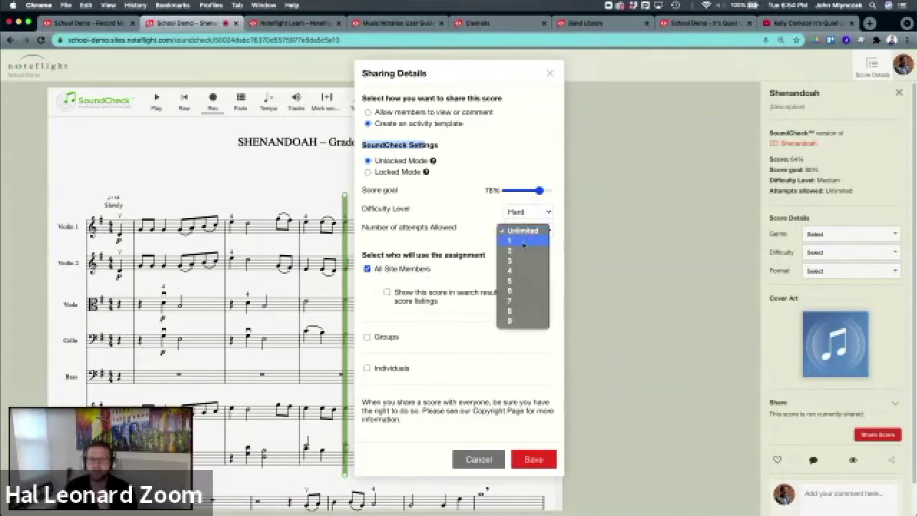
pyautogui.click(523, 241)
pyautogui.click(512, 231)
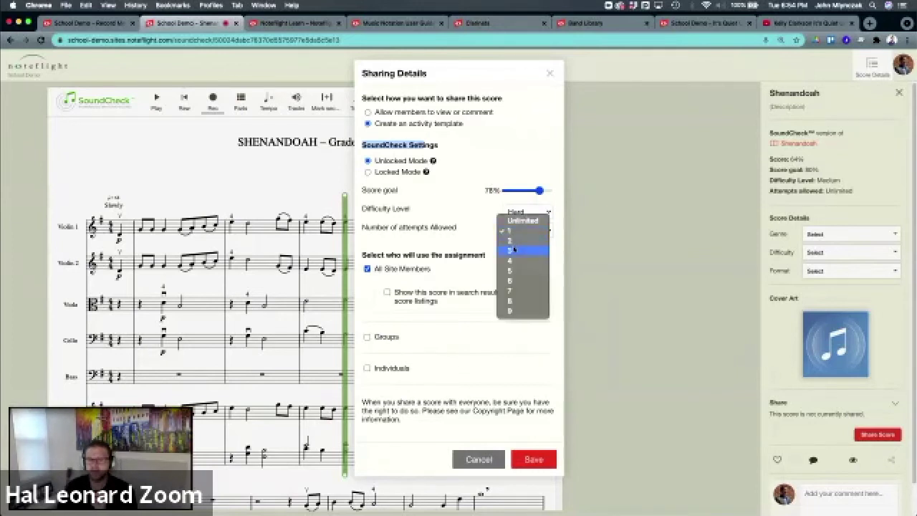
pyautogui.click(513, 249)
pyautogui.moveTo(538, 191); pyautogui.dragTo(541, 191)
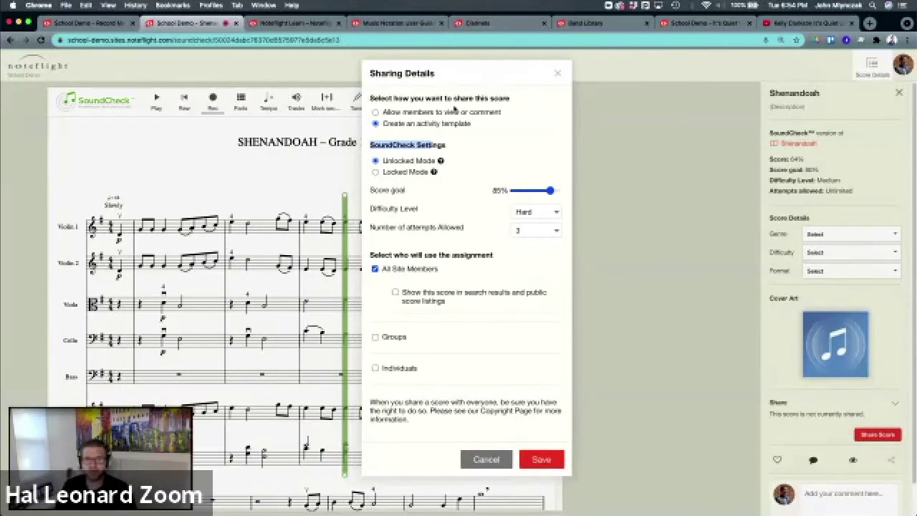
pyautogui.moveTo(434, 172)
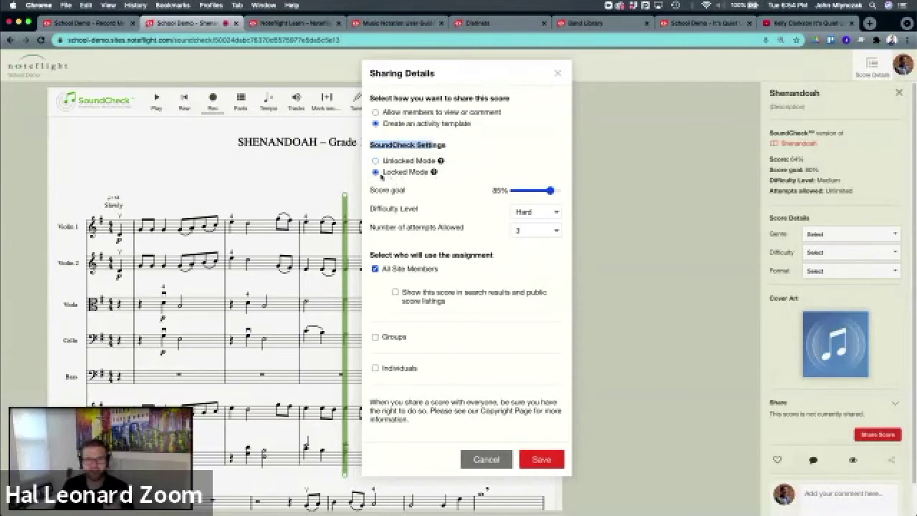
pyautogui.click(557, 73)
# Step: Record with the metronome, hide the cursor, and raise the tempo to 115%
pyautogui.click(296, 104)
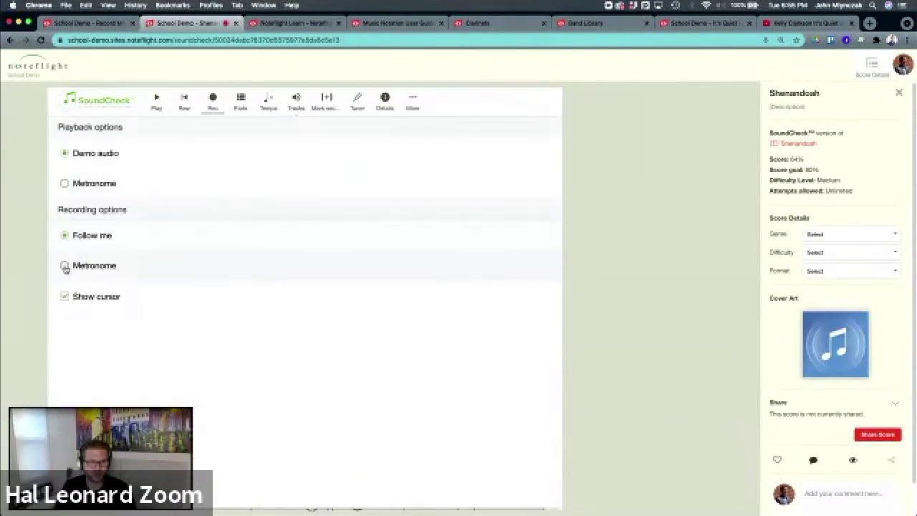
pyautogui.click(65, 266)
pyautogui.click(64, 296)
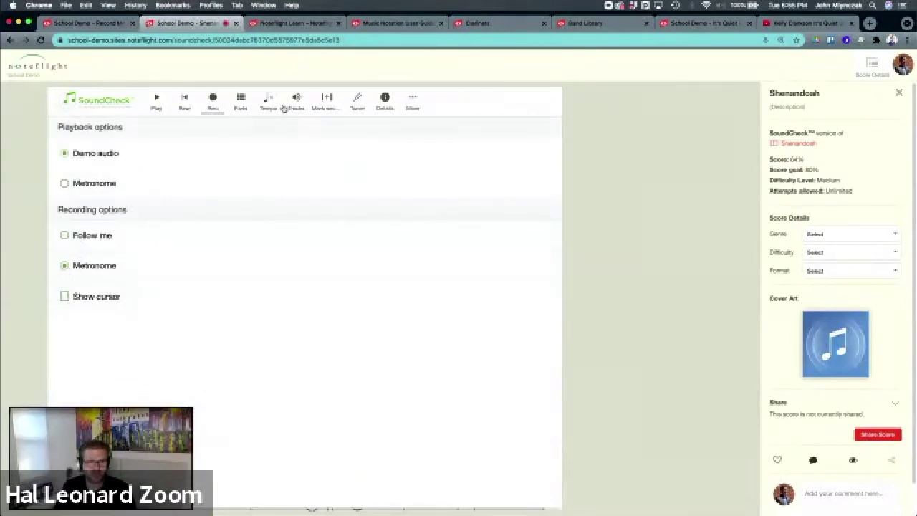
pyautogui.click(271, 105)
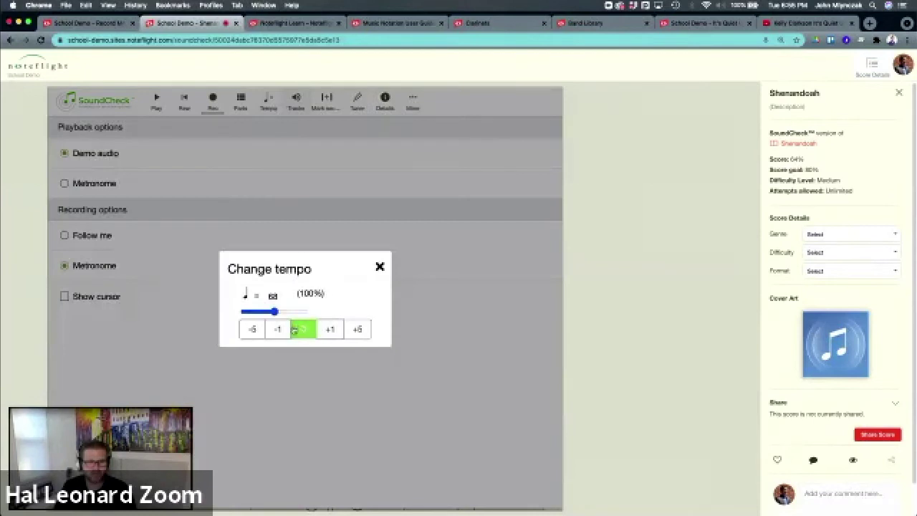
pyautogui.click(356, 329)
pyautogui.click(356, 328)
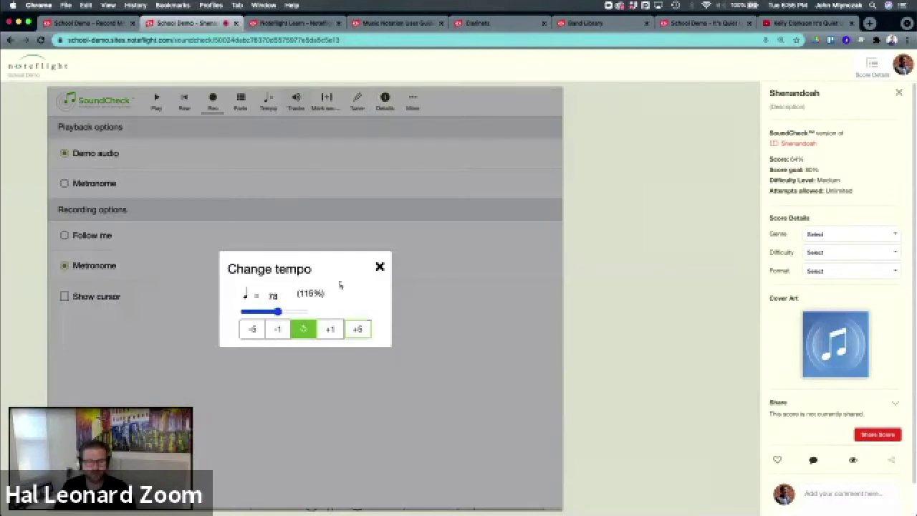
pyautogui.click(380, 267)
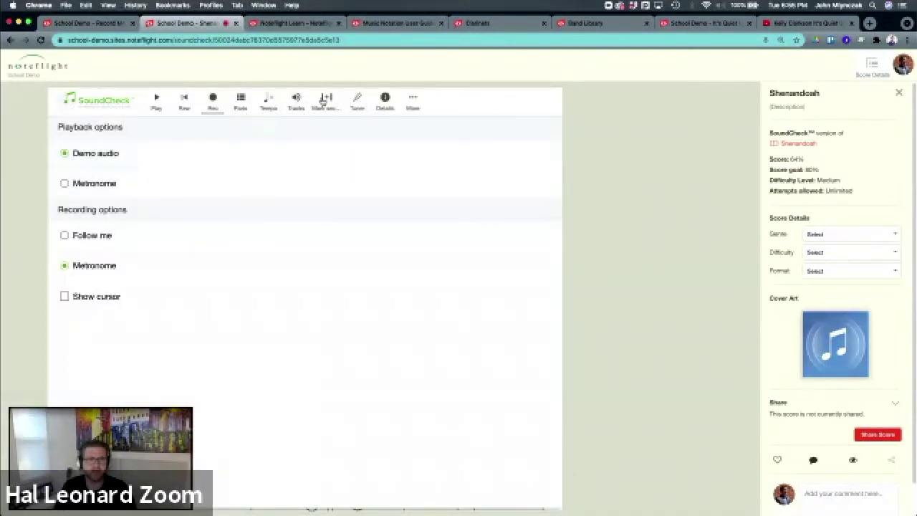
# Step: Mark and clear a measure selection, then reopen sharing settings in Locked Mode
pyautogui.click(321, 107)
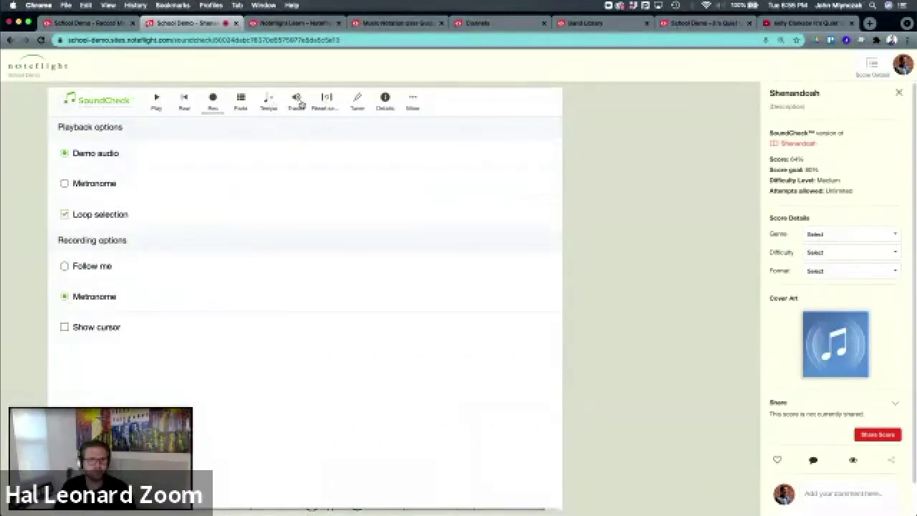
pyautogui.click(321, 104)
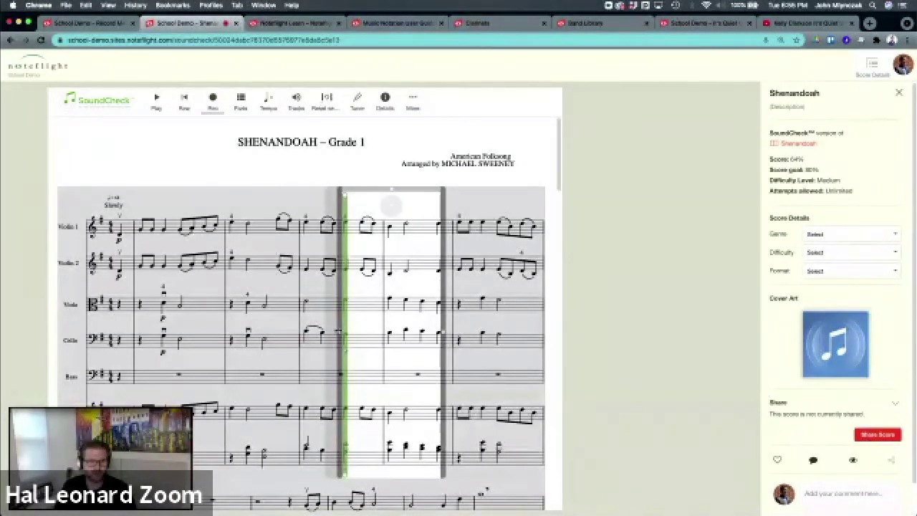
pyautogui.moveTo(373, 207); pyautogui.dragTo(330, 203)
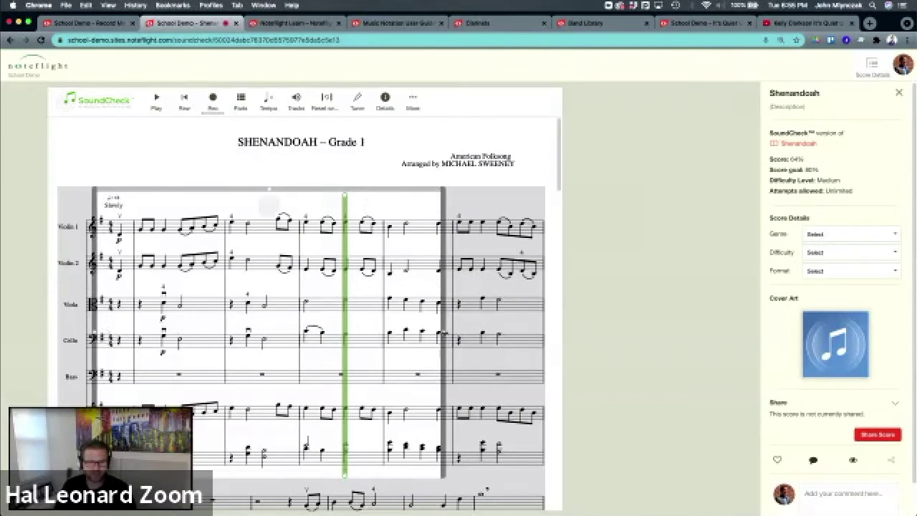
pyautogui.moveTo(269, 206); pyautogui.dragTo(187, 205)
pyautogui.click(151, 207)
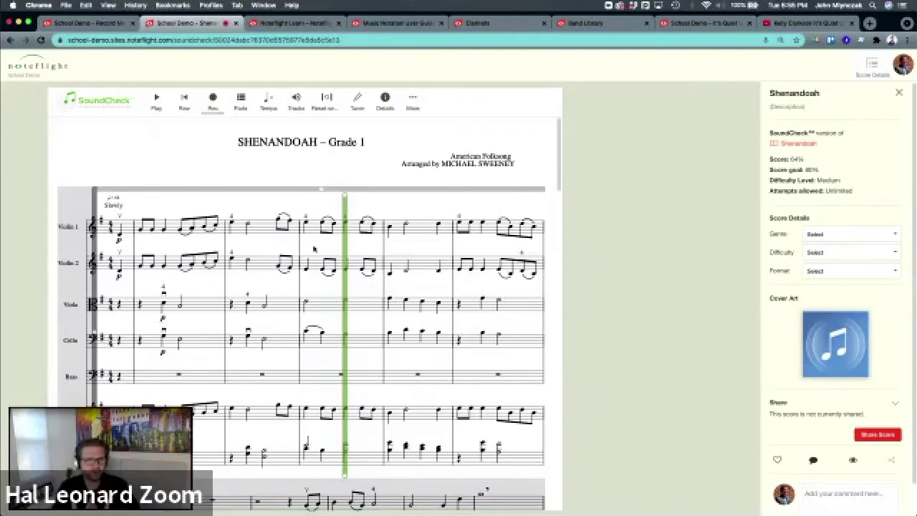
pyautogui.click(867, 434)
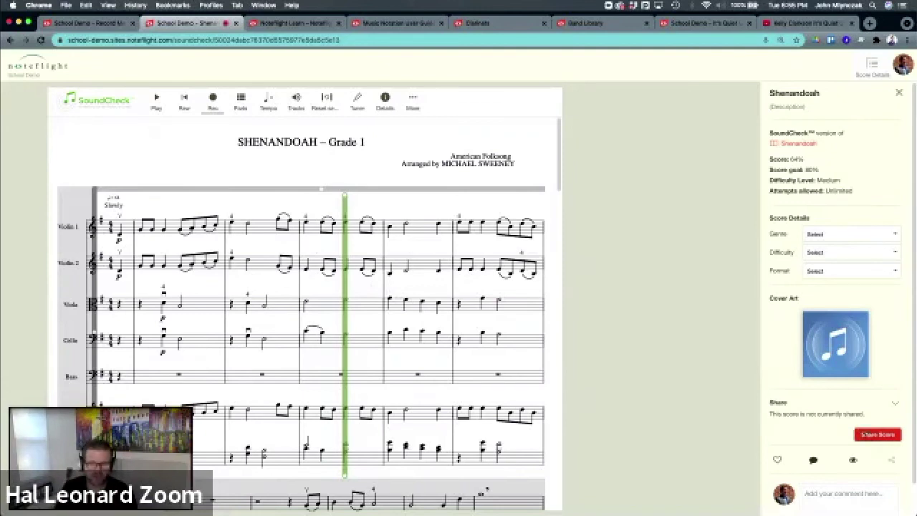
pyautogui.click(368, 172)
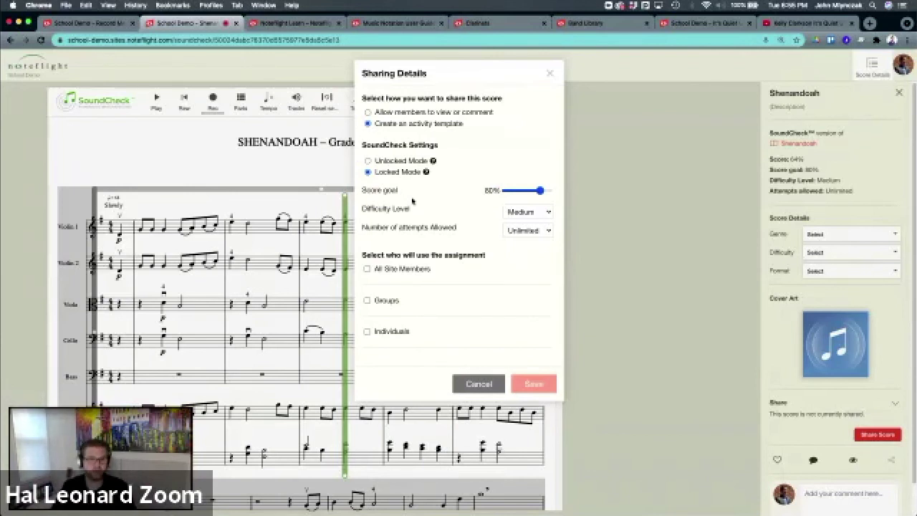
# Step: Set Hard difficulty, 3 attempts, a higher score goal, All Site Members; save and copy the link
pyautogui.click(529, 211)
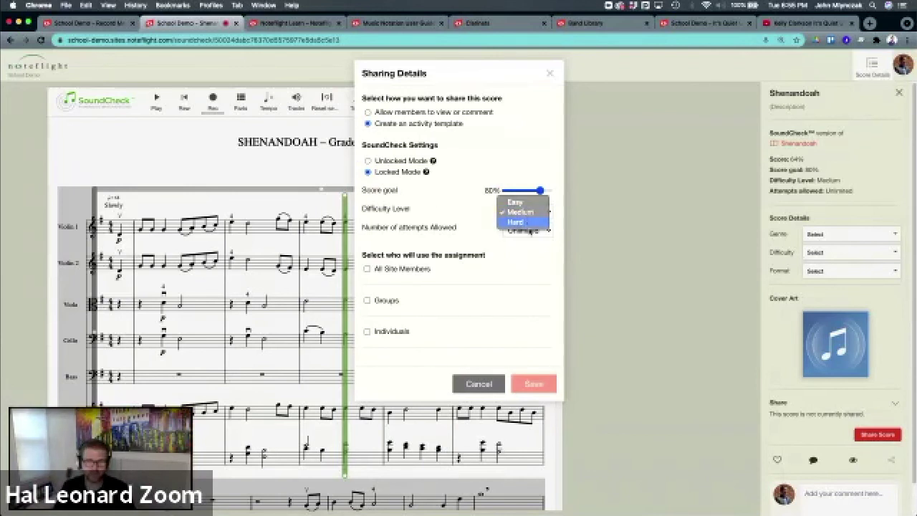
pyautogui.click(527, 220)
pyautogui.click(528, 230)
pyautogui.click(522, 259)
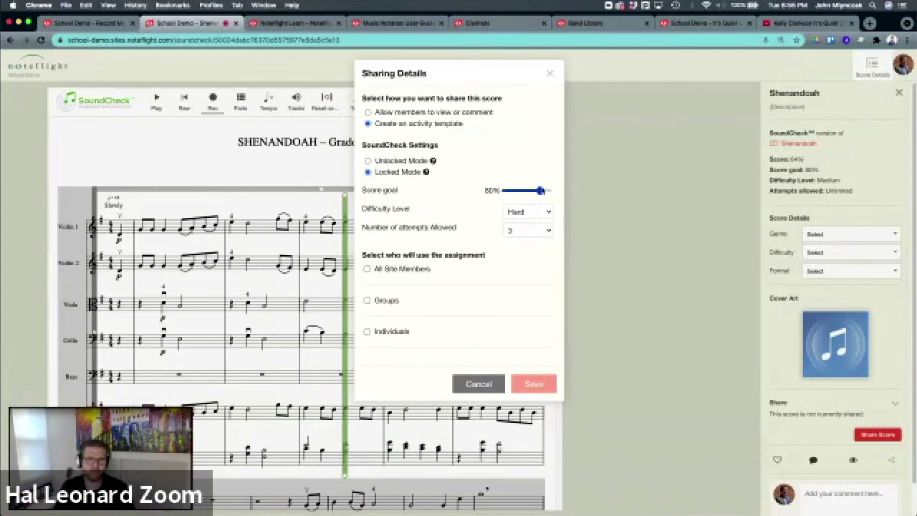
pyautogui.moveTo(541, 191); pyautogui.dragTo(544, 192)
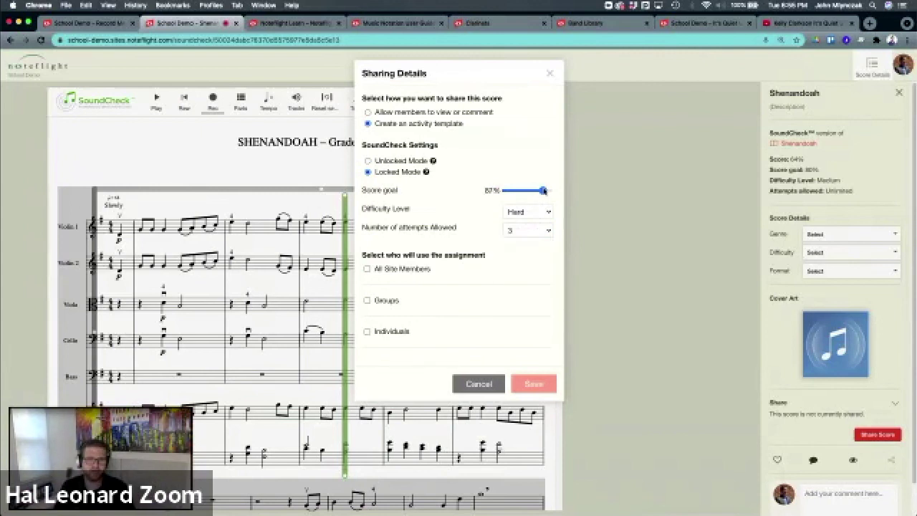
pyautogui.click(377, 270)
pyautogui.click(534, 459)
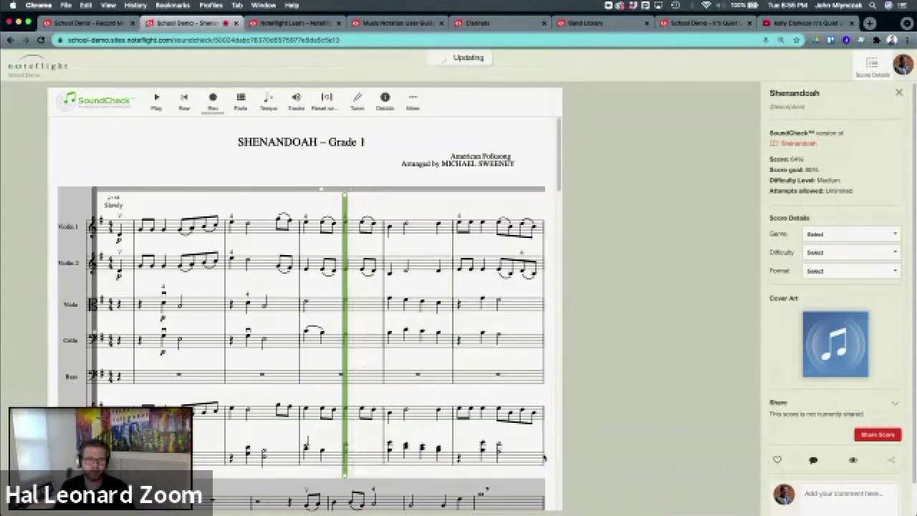
pyautogui.click(384, 129)
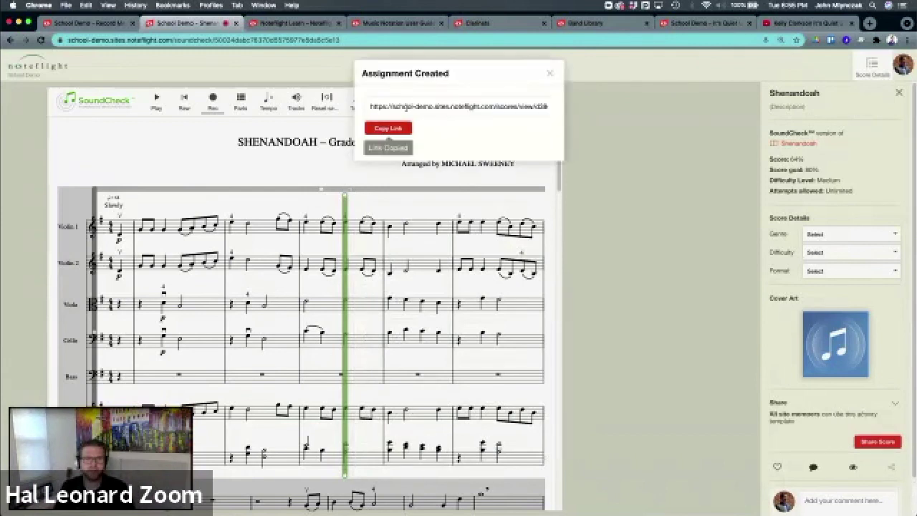